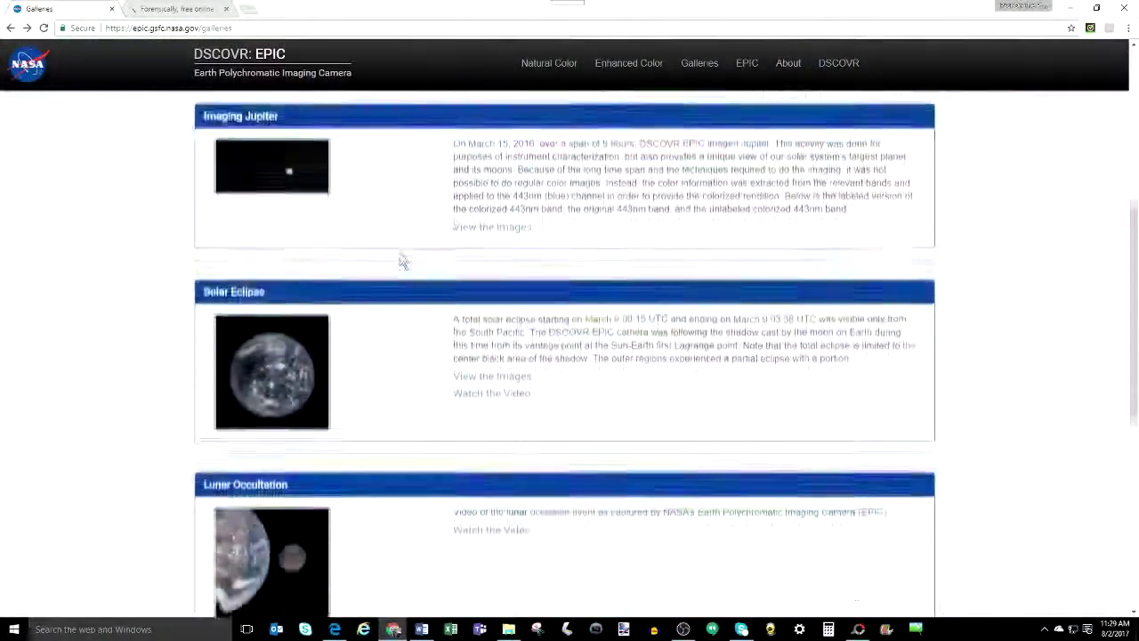
Open the images of the Solar Eclipse gallery and look through them
{"action": "scroll", "coordinate": [405, 258], "scroll_direction": "down", "scroll_amount": 1}
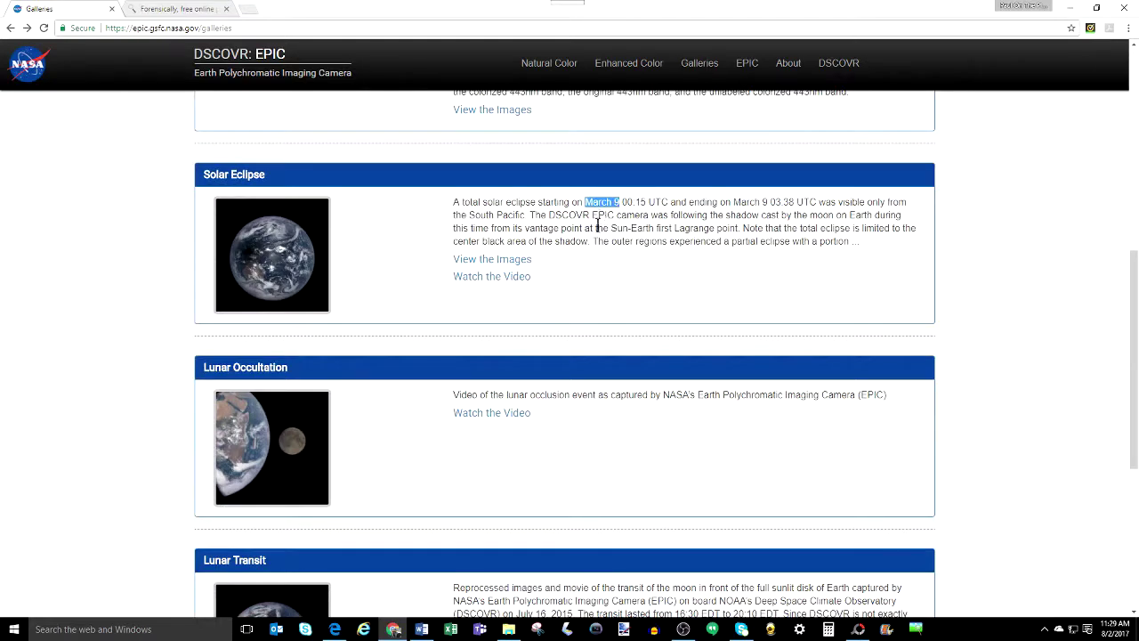
{"action": "left_click", "coordinate": [476, 261]}
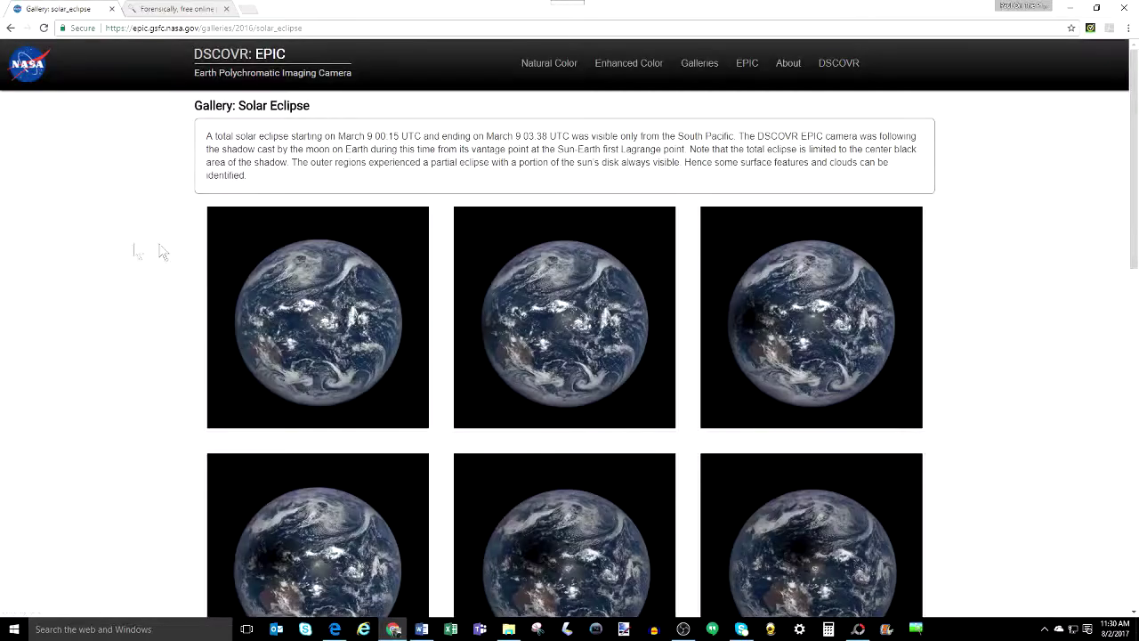
{"action": "scroll", "coordinate": [163, 252], "scroll_direction": "down", "scroll_amount": 8}
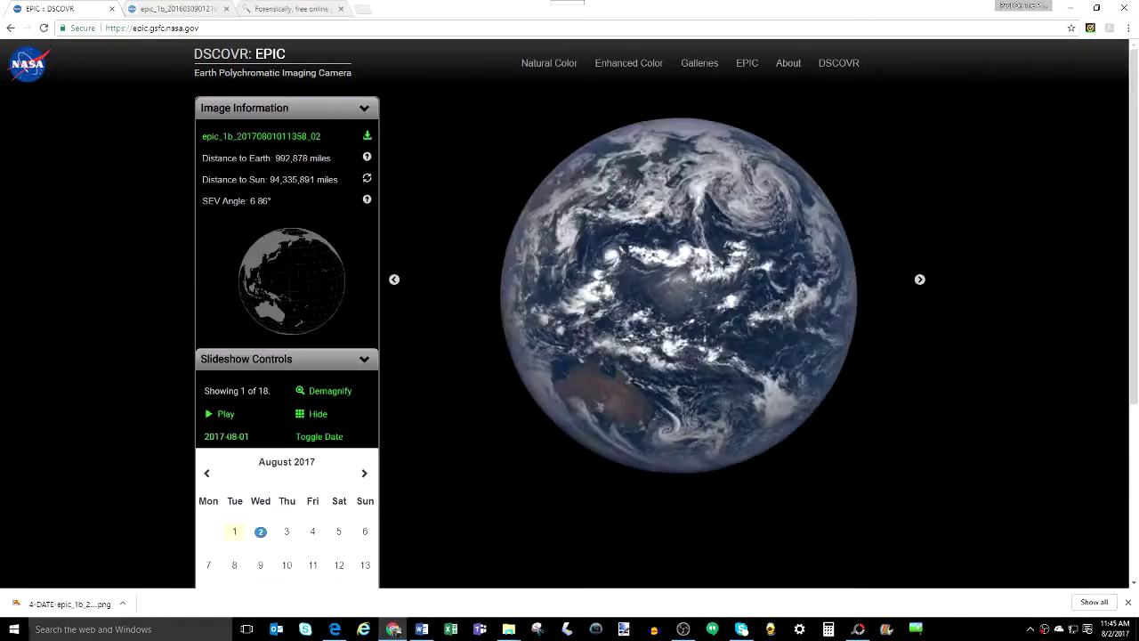
Browse the slideshow date calendar month by month back to March 2016
{"action": "left_click", "coordinate": [207, 478]}
{"action": "left_click", "coordinate": [207, 478]}
{"action": "left_click", "coordinate": [208, 478]}
{"action": "left_click", "coordinate": [208, 478]}
{"action": "left_click", "coordinate": [207, 478]}
{"action": "left_click", "coordinate": [207, 478]}
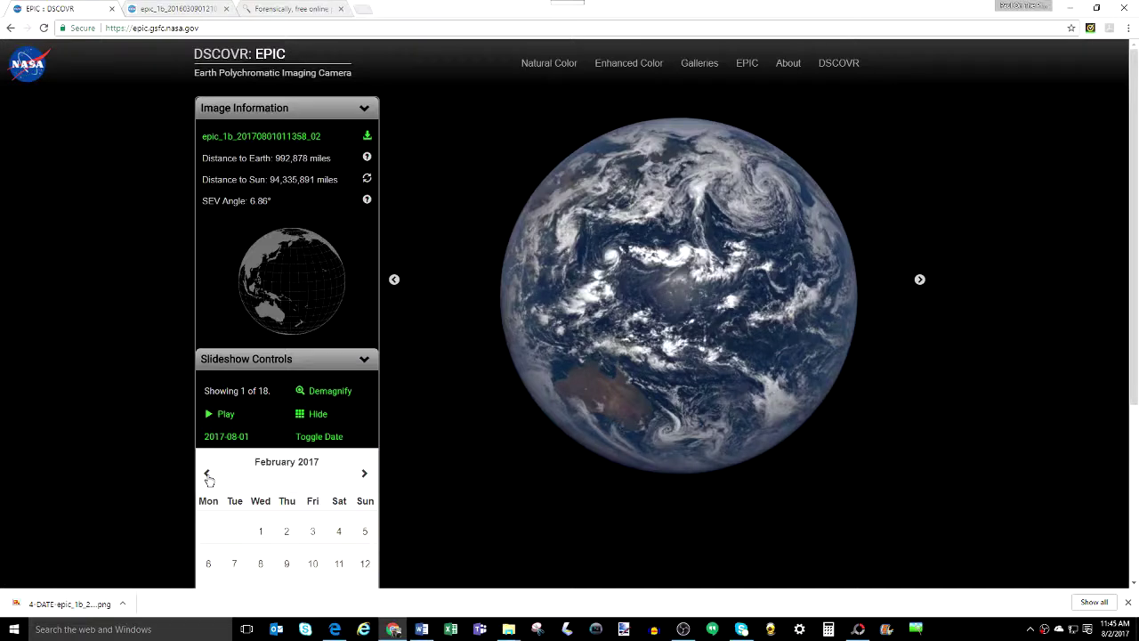
{"action": "left_click", "coordinate": [208, 478]}
{"action": "left_click", "coordinate": [207, 478]}
{"action": "left_click", "coordinate": [207, 478]}
{"action": "left_click", "coordinate": [207, 478]}
{"action": "left_click", "coordinate": [208, 478]}
{"action": "left_click", "coordinate": [207, 478]}
{"action": "left_click", "coordinate": [207, 478]}
{"action": "left_click", "coordinate": [207, 478]}
{"action": "left_click", "coordinate": [207, 478]}
{"action": "left_click", "coordinate": [207, 478]}
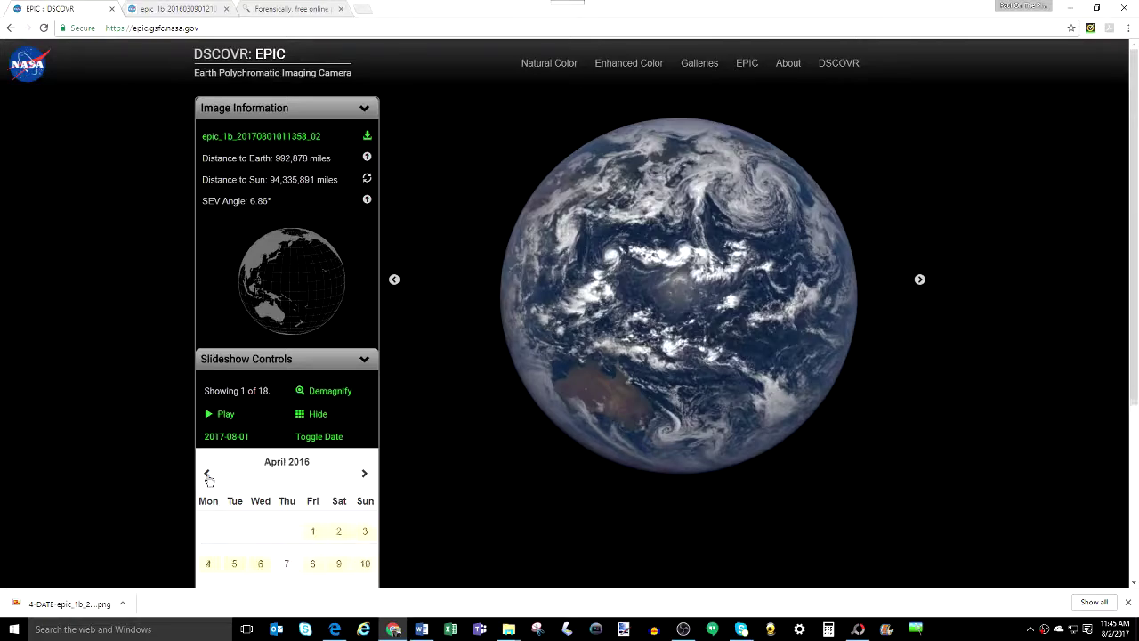
{"action": "left_click", "coordinate": [207, 478]}
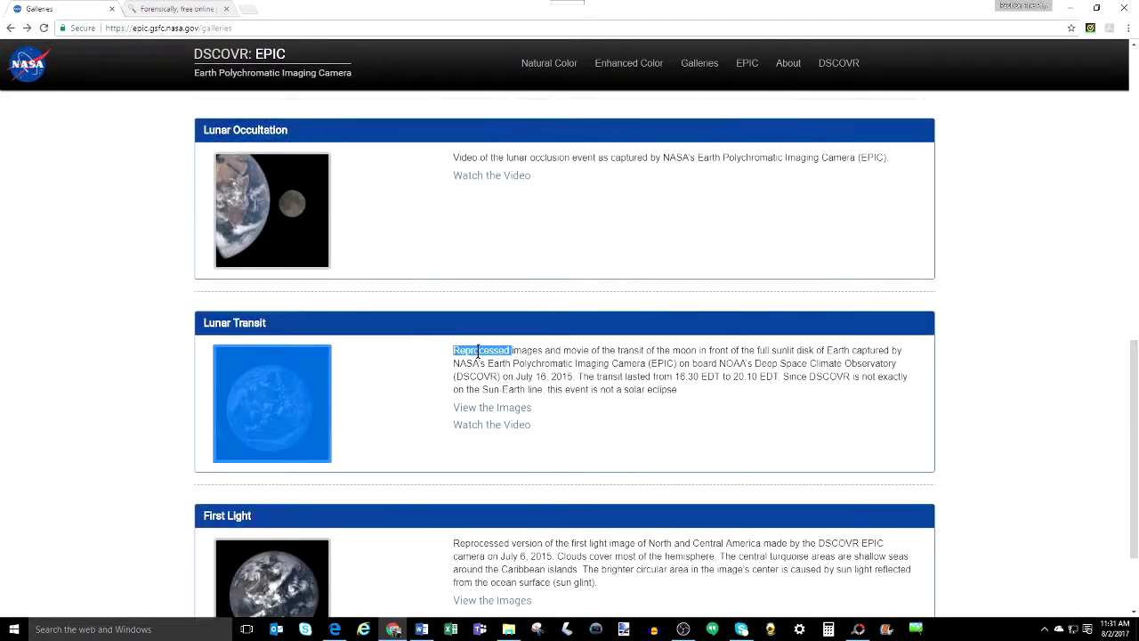
Read the gallery descriptions of Lunar Transit, First Light and Solar Eclipse, highlighting the Solar Eclipse text
{"action": "left_click", "coordinate": [478, 351]}
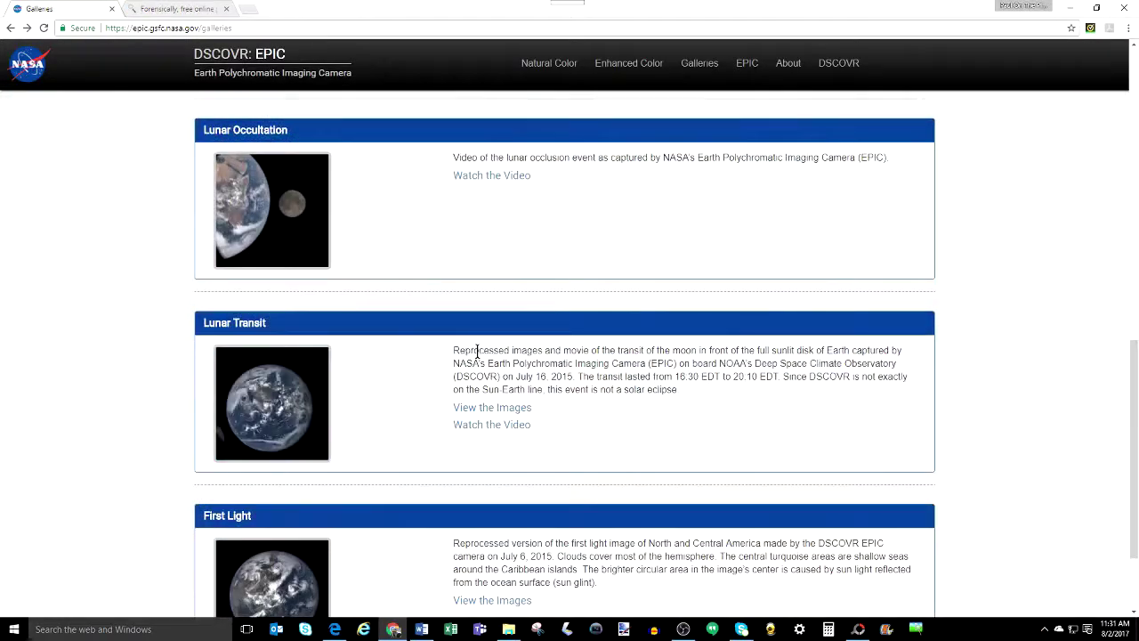
{"action": "double_click", "coordinate": [478, 542]}
{"action": "scroll", "coordinate": [483, 537], "scroll_direction": "down", "scroll_amount": 2}
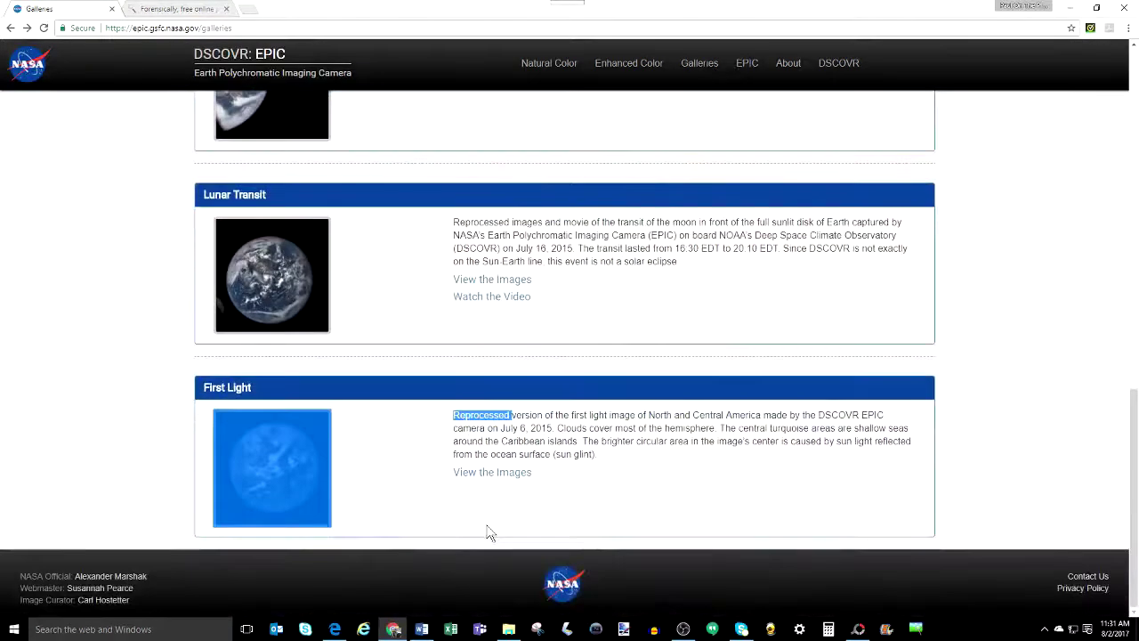
{"action": "scroll", "coordinate": [489, 531], "scroll_direction": "up", "scroll_amount": 3}
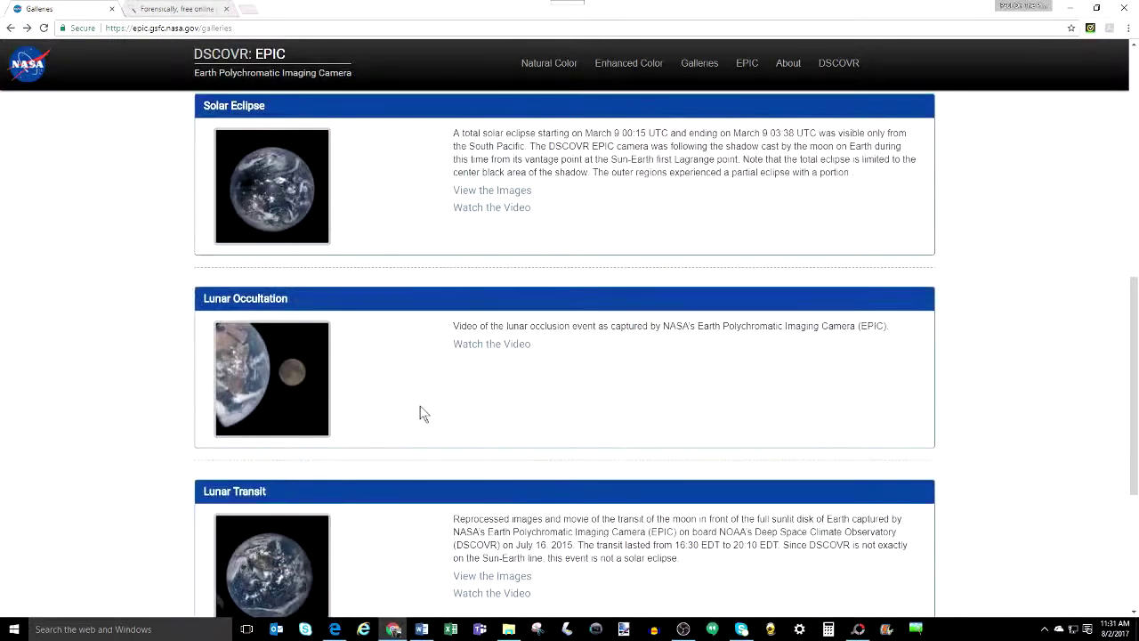
{"action": "scroll", "coordinate": [419, 410], "scroll_direction": "up", "scroll_amount": 2}
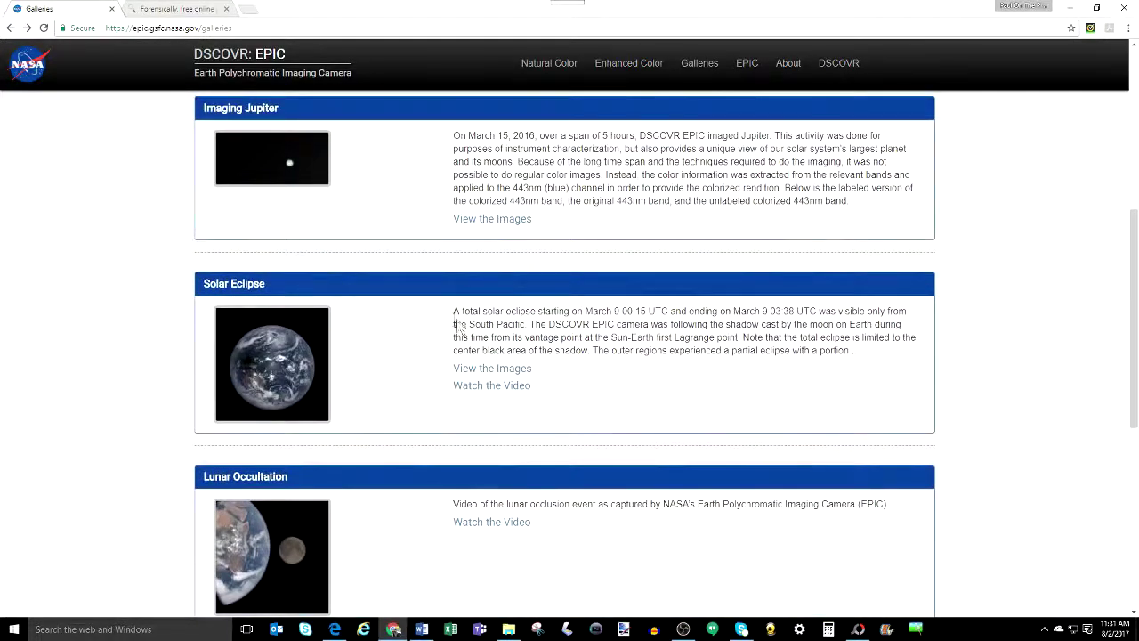
{"action": "left_click_drag", "start_coordinate": [456, 313], "coordinate": [875, 351]}
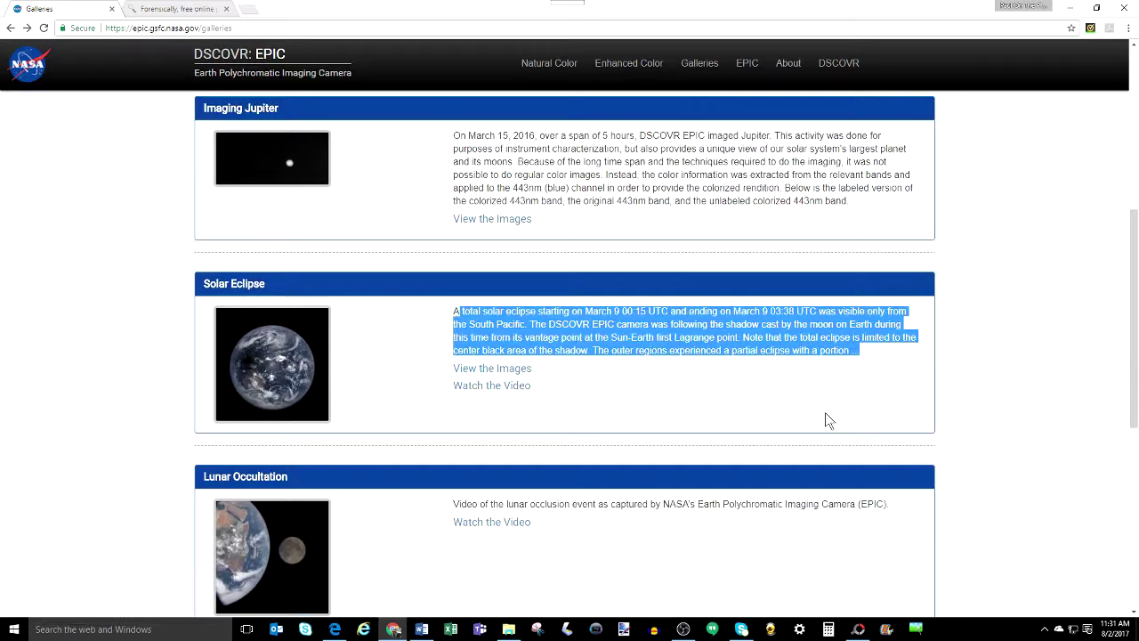
{"action": "left_click", "coordinate": [725, 405]}
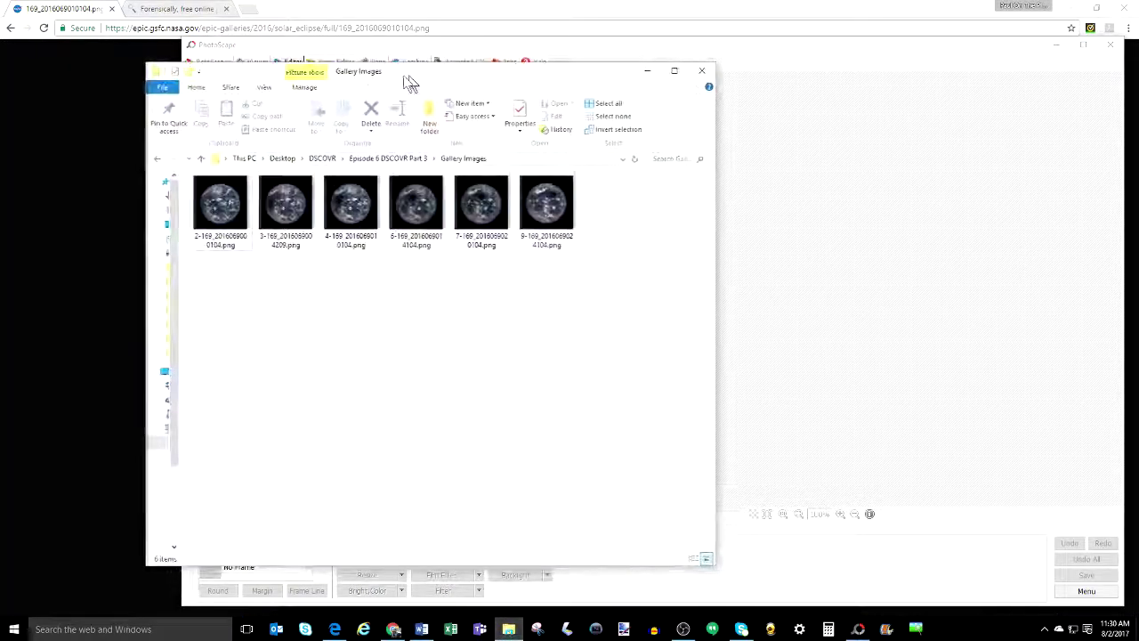
Load 4-169_2016069010104.png from the Gallery Images folder into the PhotoScape editor
{"action": "left_click_drag", "start_coordinate": [405, 73], "coordinate": [295, 64]}
{"action": "left_click", "coordinate": [267, 205]}
{"action": "left_click_drag", "start_coordinate": [276, 207], "coordinate": [737, 262]}
{"action": "left_click", "coordinate": [709, 52]}
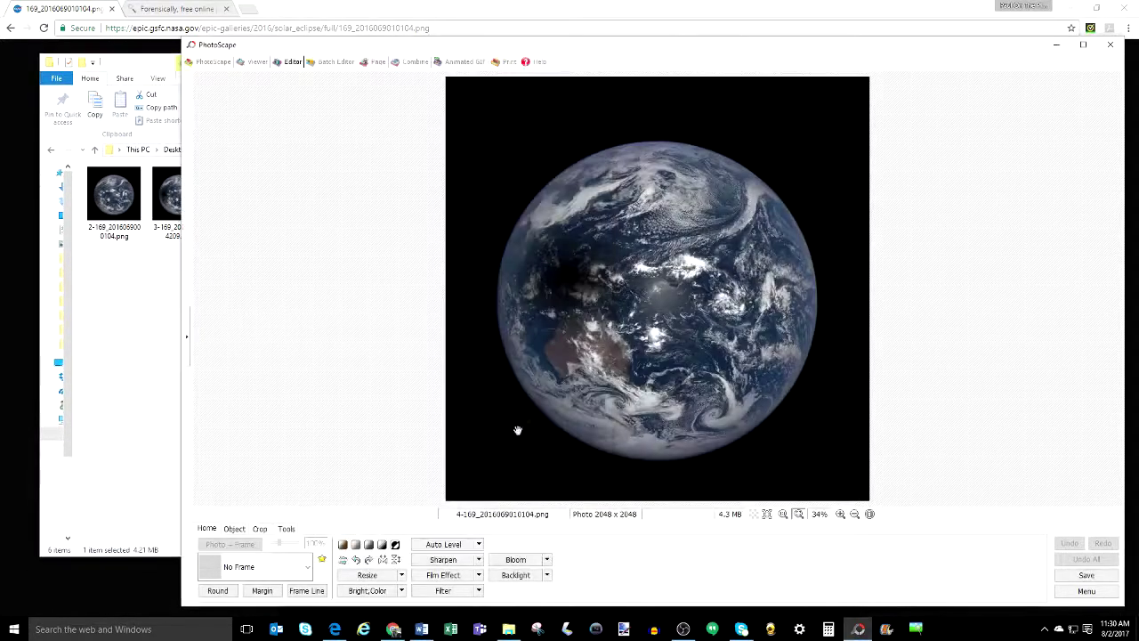
Raise the eclipse image's Gamma Bright to 5.00 in Bright, Color and move the dialog clear of the picture
{"action": "left_click", "coordinate": [367, 590]}
{"action": "left_click_drag", "start_coordinate": [358, 502], "coordinate": [338, 504]}
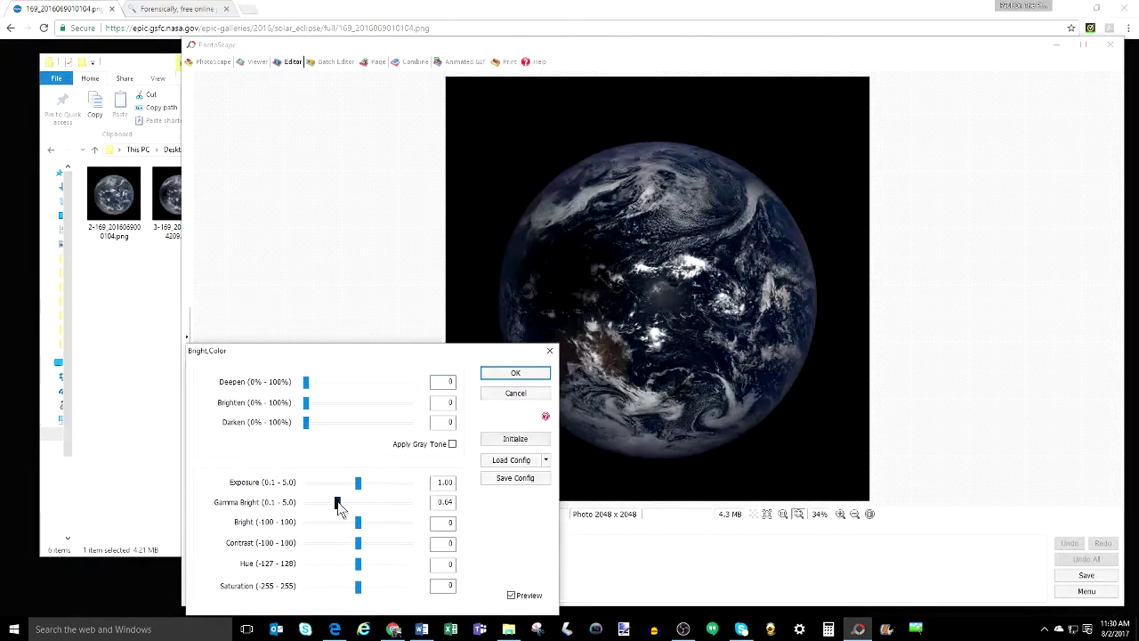
{"action": "left_click_drag", "start_coordinate": [341, 502], "coordinate": [407, 502]}
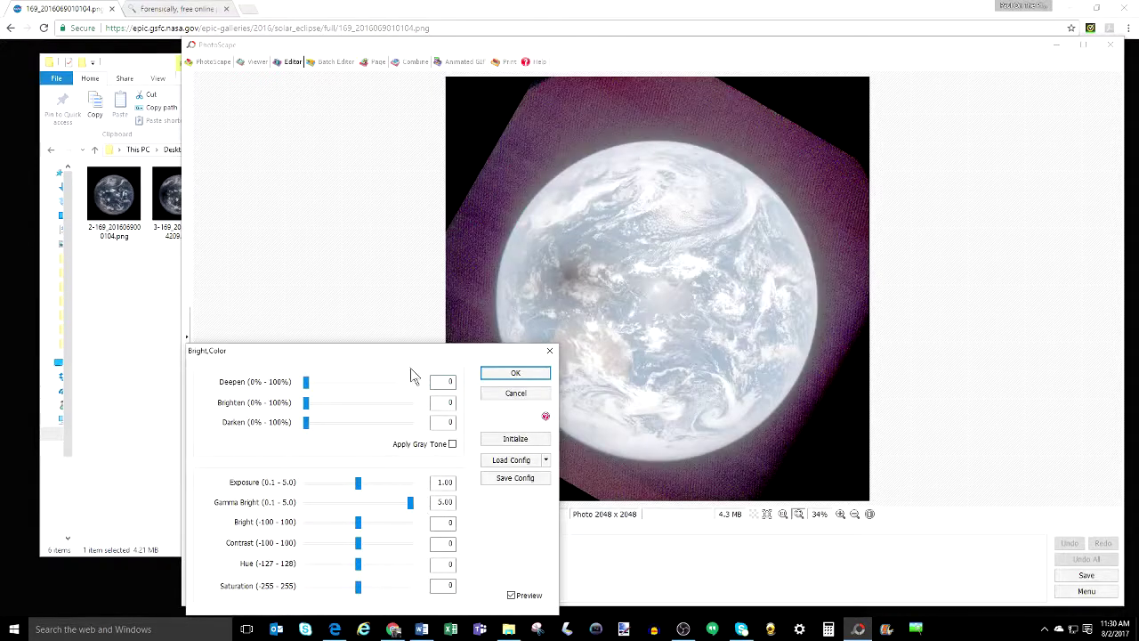
{"action": "left_click_drag", "start_coordinate": [405, 352], "coordinate": [268, 284]}
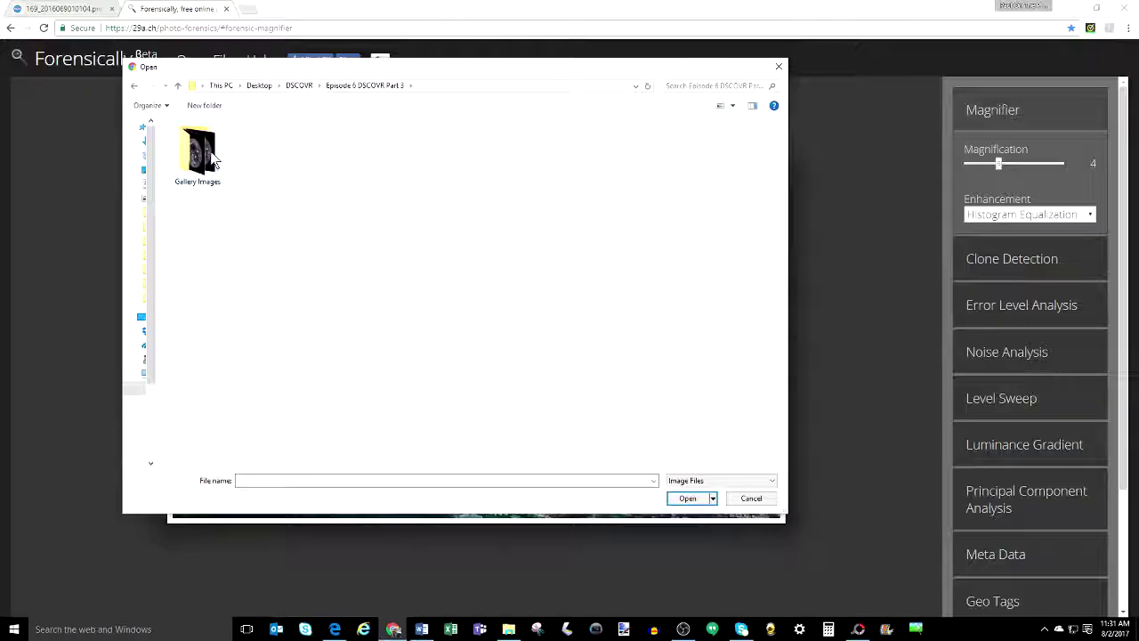
Open 4-169_2016069010104.png from the Gallery Images folder in Forensically and switch to Noise Analysis
{"action": "double_click", "coordinate": [199, 157]}
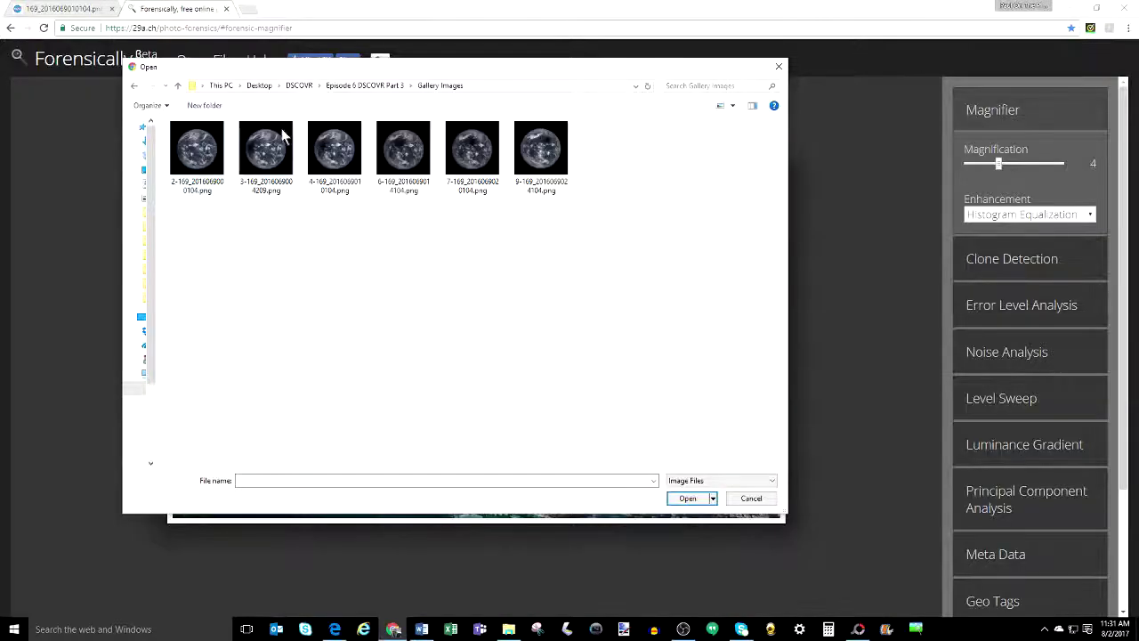
{"action": "left_click", "coordinate": [334, 157]}
{"action": "left_click", "coordinate": [687, 498]}
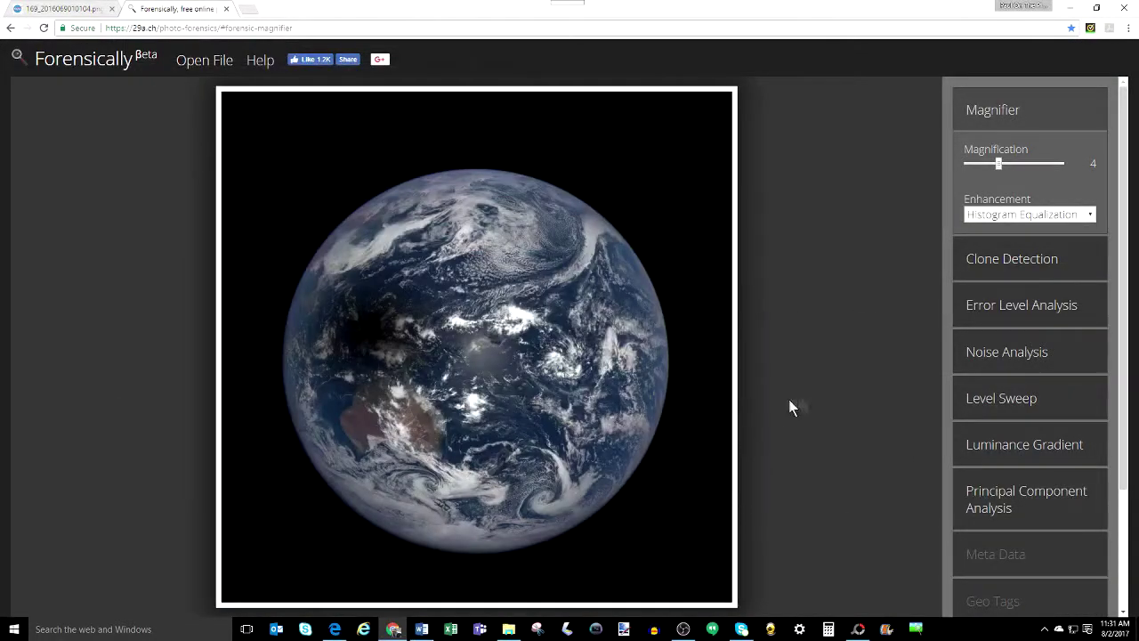
{"action": "left_click", "coordinate": [1007, 354]}
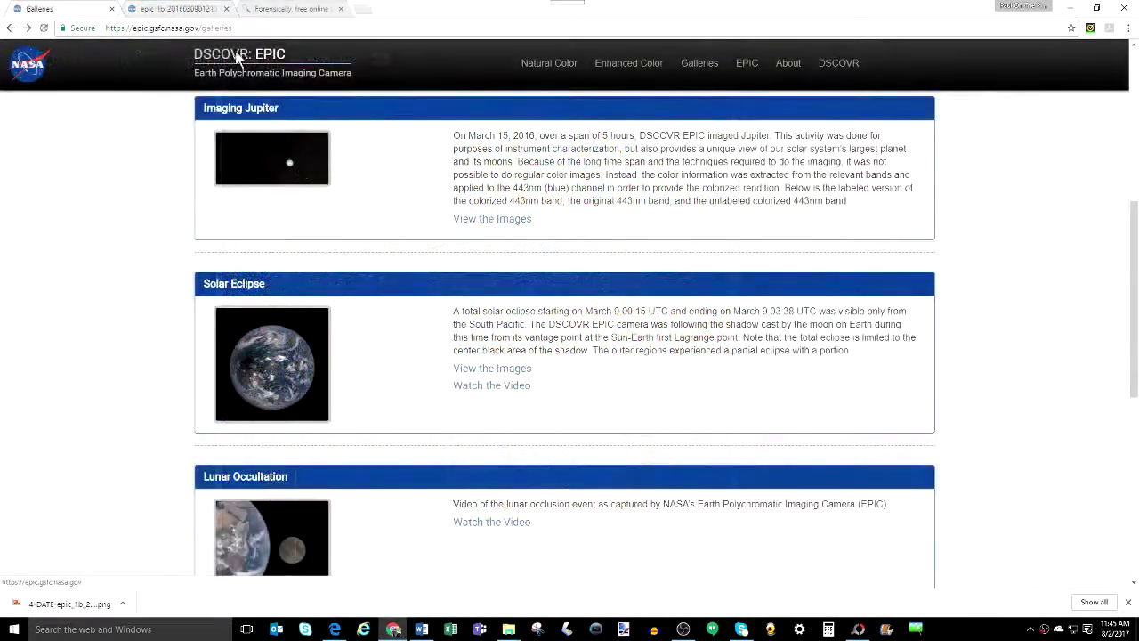
Go to the DSCOVR: EPIC home page and set its date calendar back to March 2016
{"action": "left_click", "coordinate": [237, 51]}
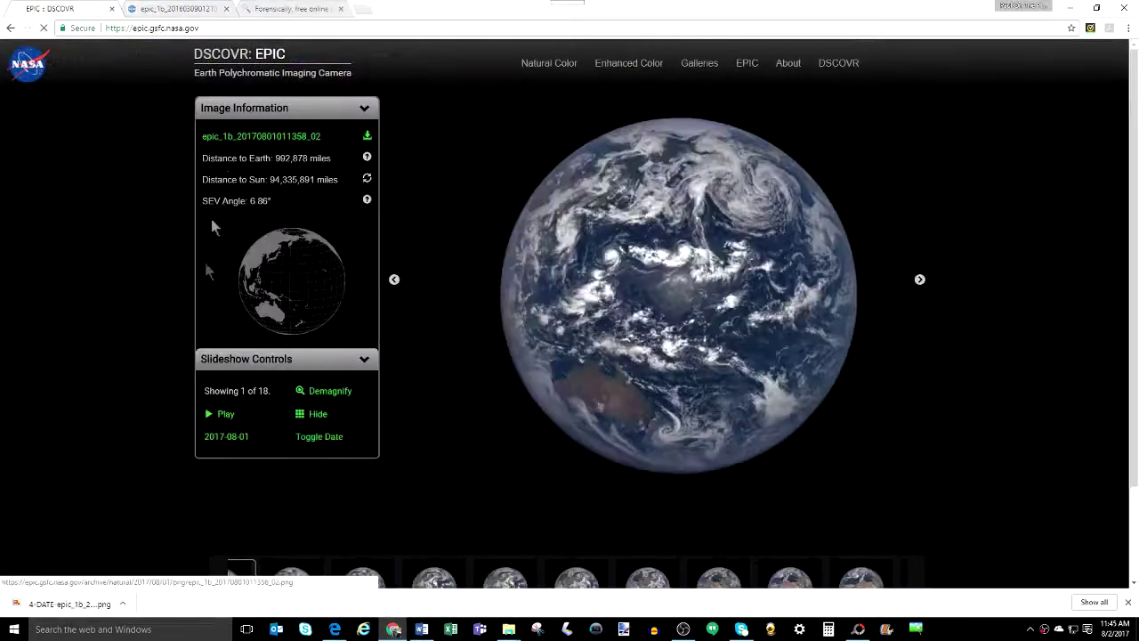
{"action": "left_click", "coordinate": [226, 436]}
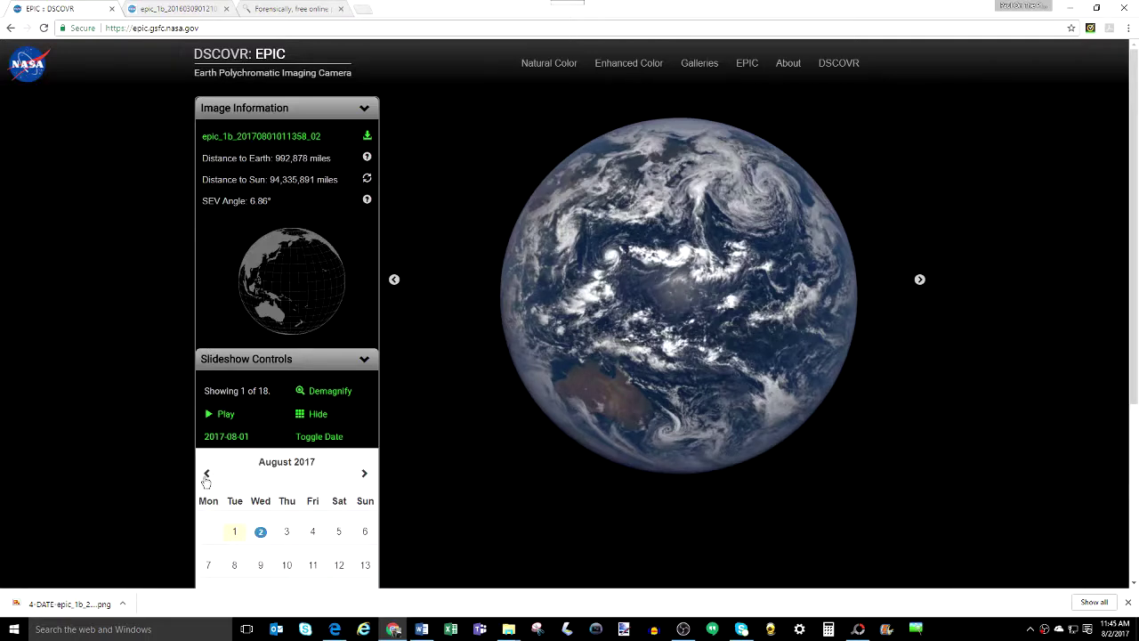
{"action": "left_click", "coordinate": [206, 474]}
{"action": "left_click", "coordinate": [207, 474]}
{"action": "left_click", "coordinate": [207, 473]}
{"action": "left_click", "coordinate": [206, 474]}
{"action": "left_click", "coordinate": [206, 474]}
{"action": "left_click", "coordinate": [206, 474]}
{"action": "left_click", "coordinate": [207, 474]}
{"action": "left_click", "coordinate": [206, 474]}
{"action": "left_click", "coordinate": [206, 474]}
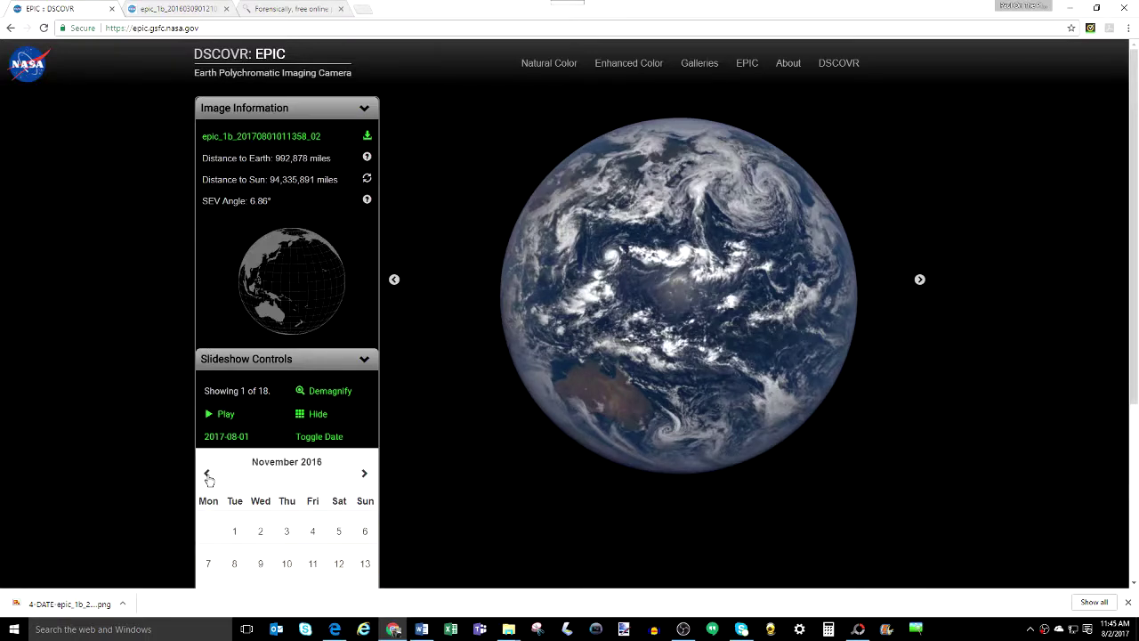
{"action": "left_click", "coordinate": [206, 473]}
{"action": "left_click", "coordinate": [207, 473]}
{"action": "left_click", "coordinate": [207, 473]}
{"action": "left_click", "coordinate": [206, 474]}
{"action": "left_click", "coordinate": [206, 474]}
{"action": "left_click", "coordinate": [207, 474]}
{"action": "left_click", "coordinate": [206, 473]}
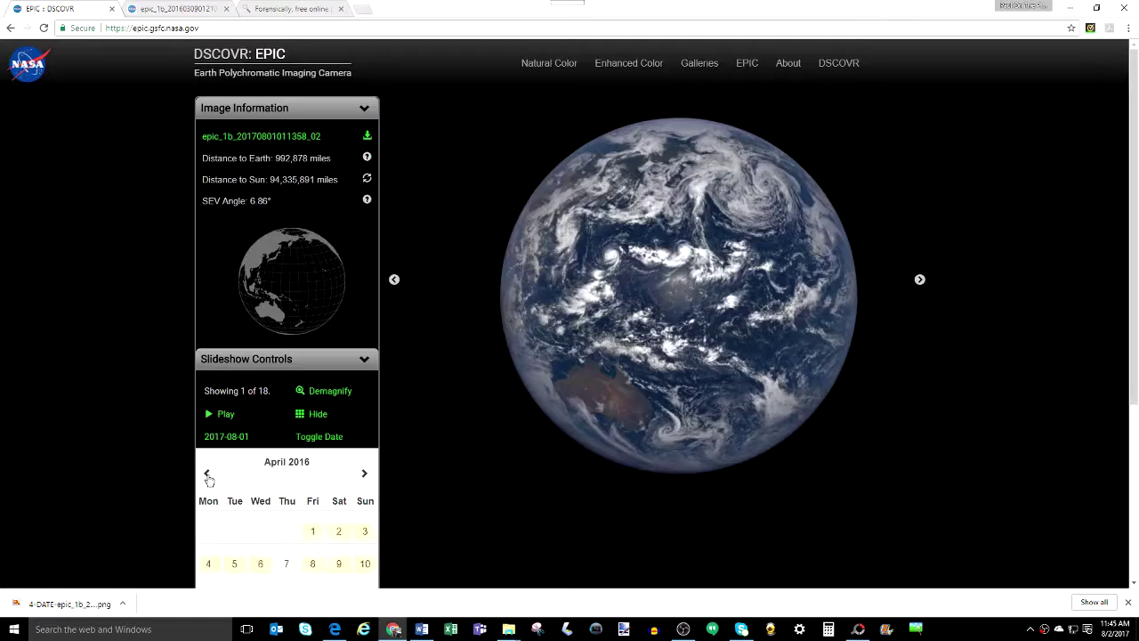
{"action": "left_click", "coordinate": [206, 474]}
Load the images of 9 March 2016, select the fourth one and open its full-size PNG
{"action": "scroll", "coordinate": [208, 481], "scroll_direction": "down", "scroll_amount": 1}
{"action": "scroll", "coordinate": [207, 481], "scroll_direction": "down", "scroll_amount": 1}
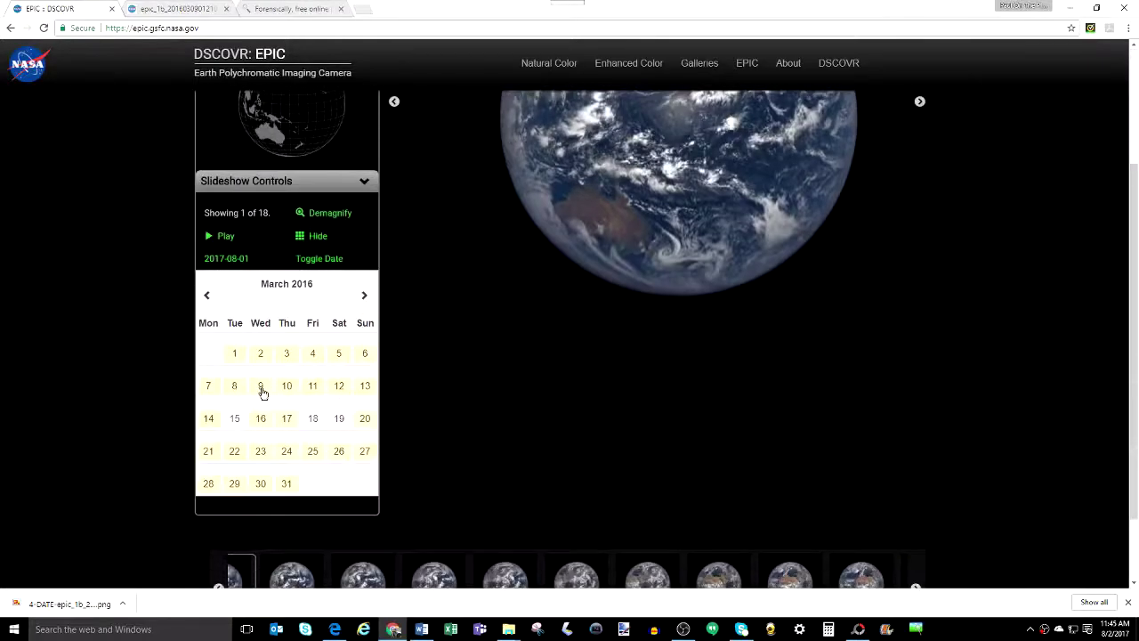
{"action": "left_click", "coordinate": [260, 392]}
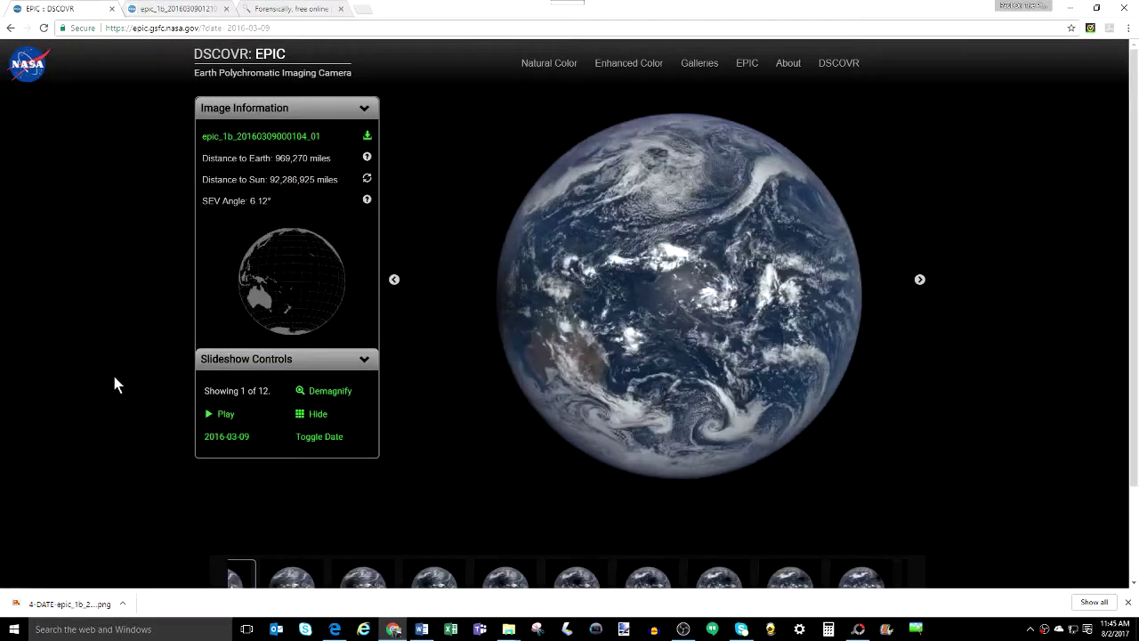
{"action": "scroll", "coordinate": [454, 449], "scroll_direction": "down", "scroll_amount": 2}
{"action": "left_click", "coordinate": [434, 474]}
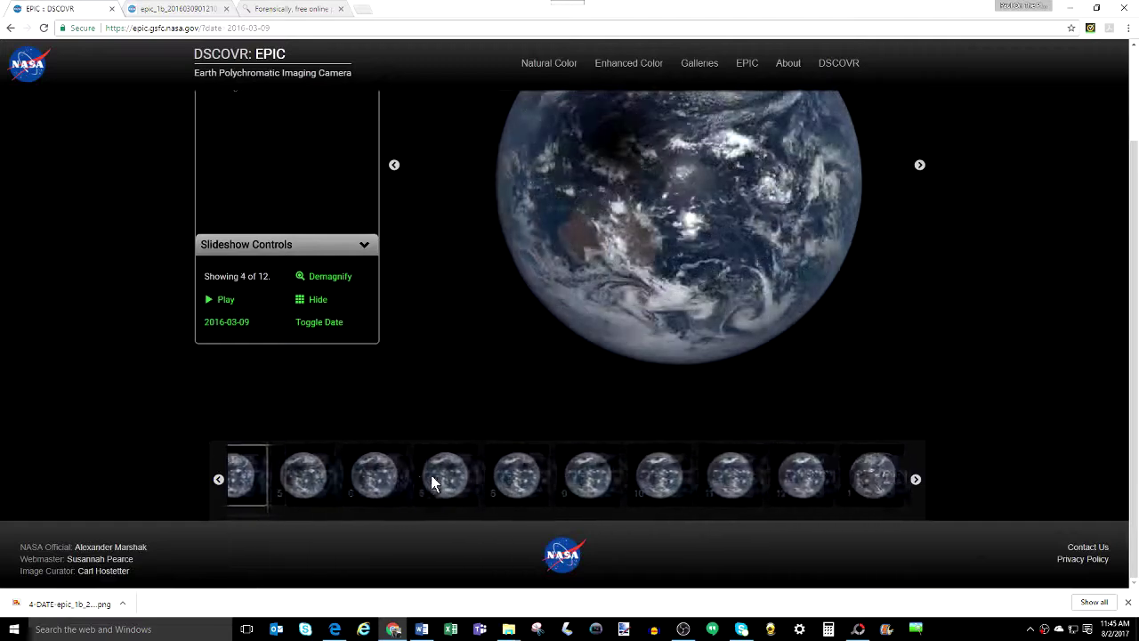
{"action": "scroll", "coordinate": [428, 445], "scroll_direction": "up", "scroll_amount": 1}
{"action": "left_click", "coordinate": [367, 128]}
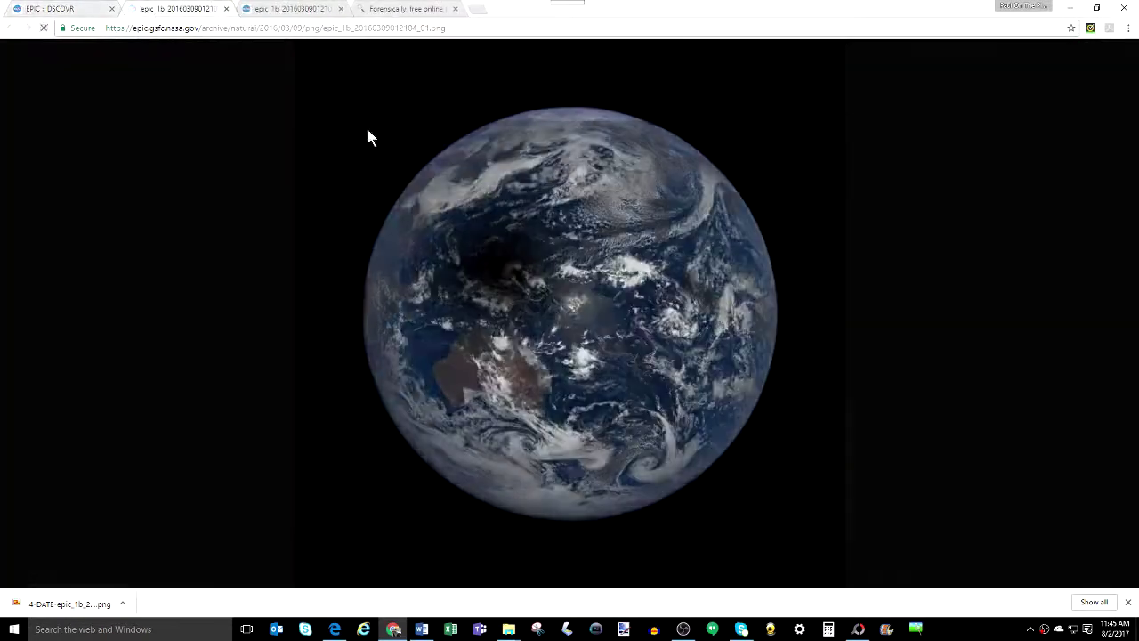
{"action": "right_click", "coordinate": [443, 194]}
{"action": "left_click", "coordinate": [478, 218]}
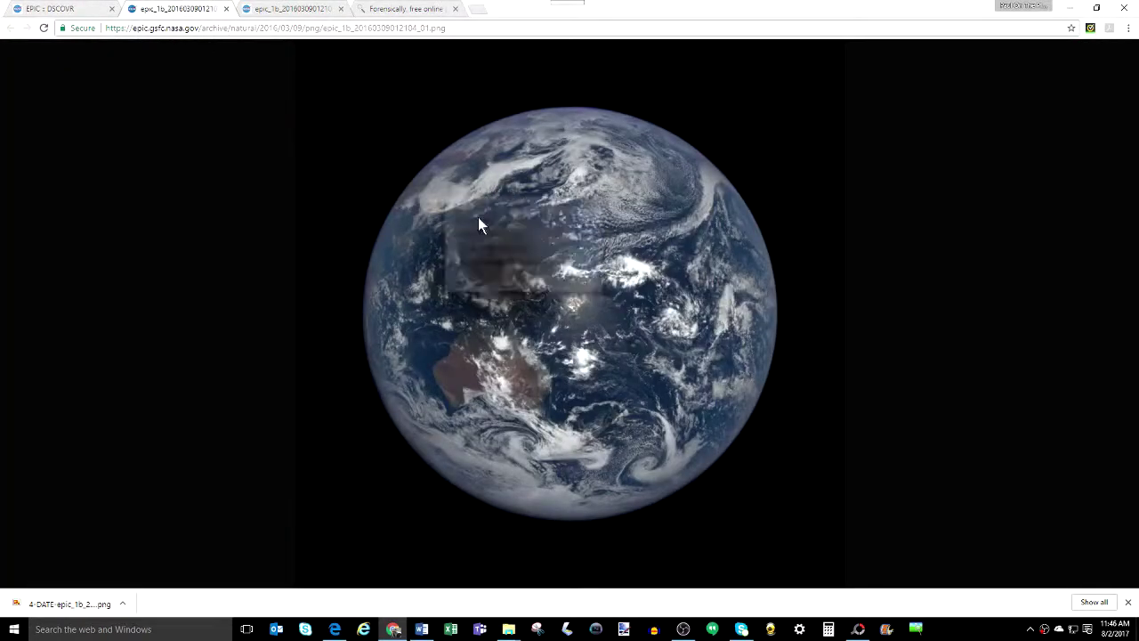
{"action": "left_click", "coordinate": [273, 160]}
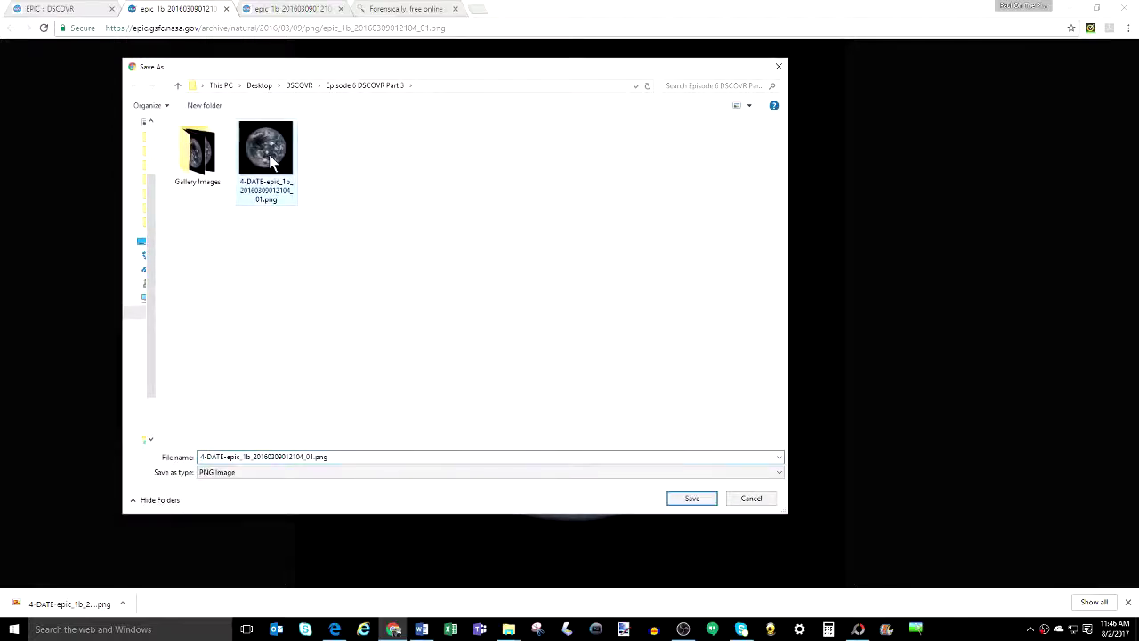
{"action": "left_click", "coordinate": [692, 499]}
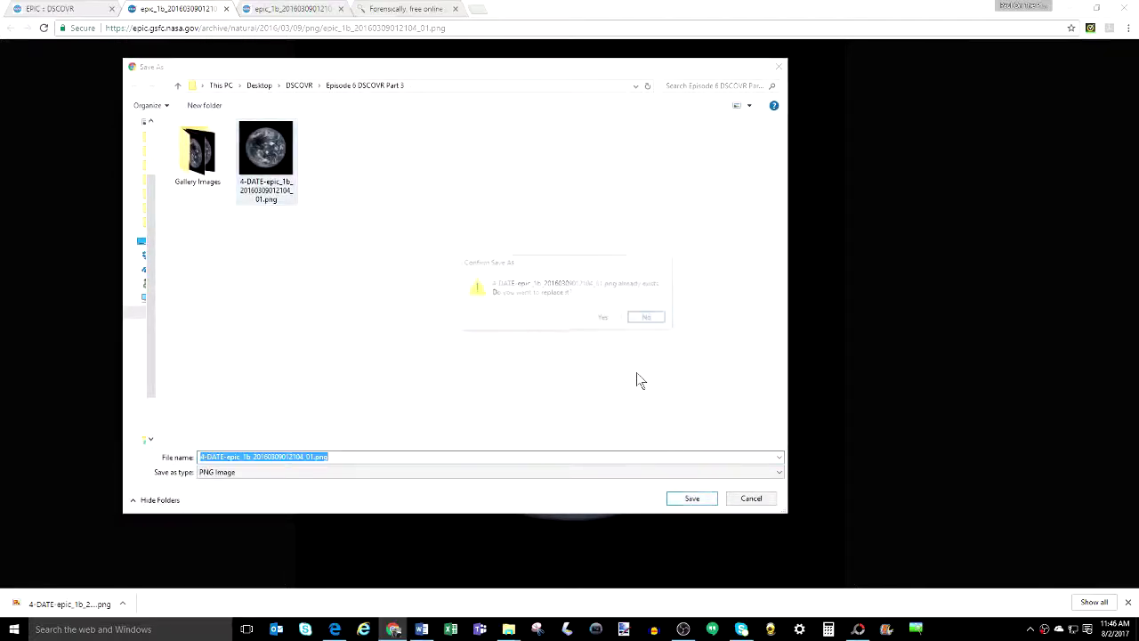
{"action": "left_click", "coordinate": [603, 316]}
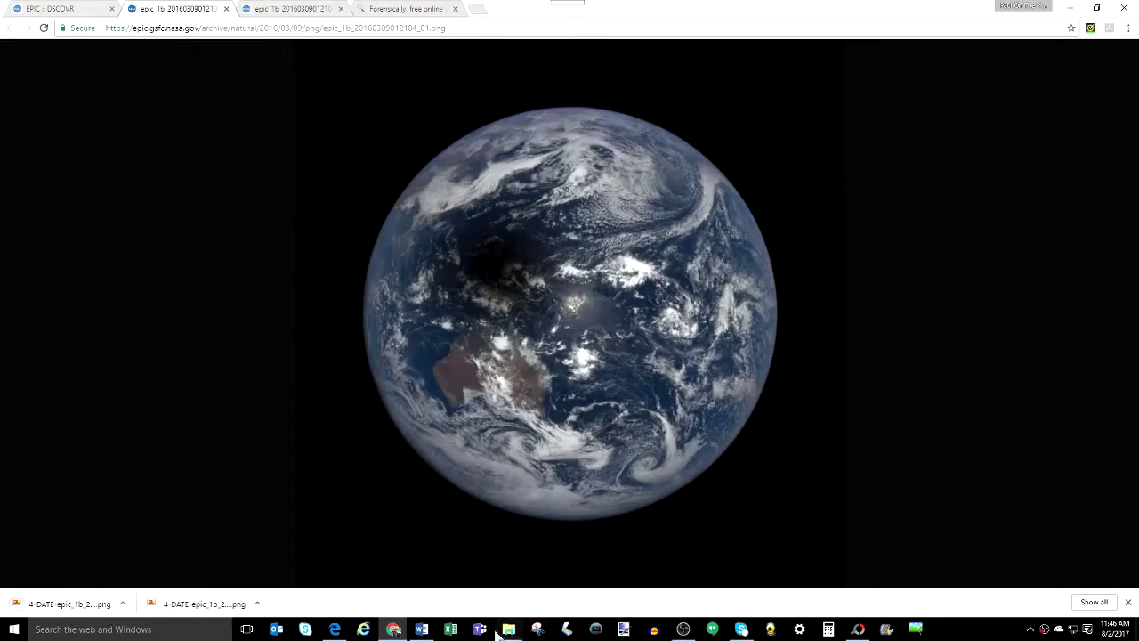
Switch to PhotoScape and set the Gamma Bright of the 4-DATE image to 5.00
{"action": "left_click", "coordinate": [858, 630]}
{"action": "left_click_drag", "start_coordinate": [358, 502], "coordinate": [337, 502]}
{"action": "double_click", "coordinate": [444, 502]}
{"action": "type", "text": "5"}
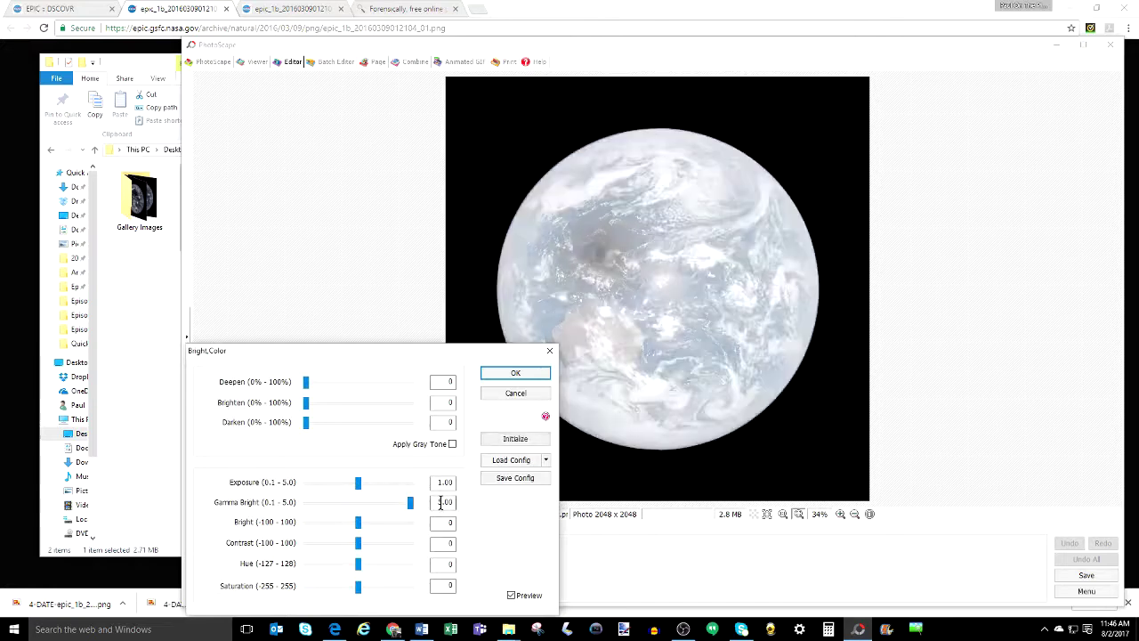
{"action": "key", "text": "Return"}
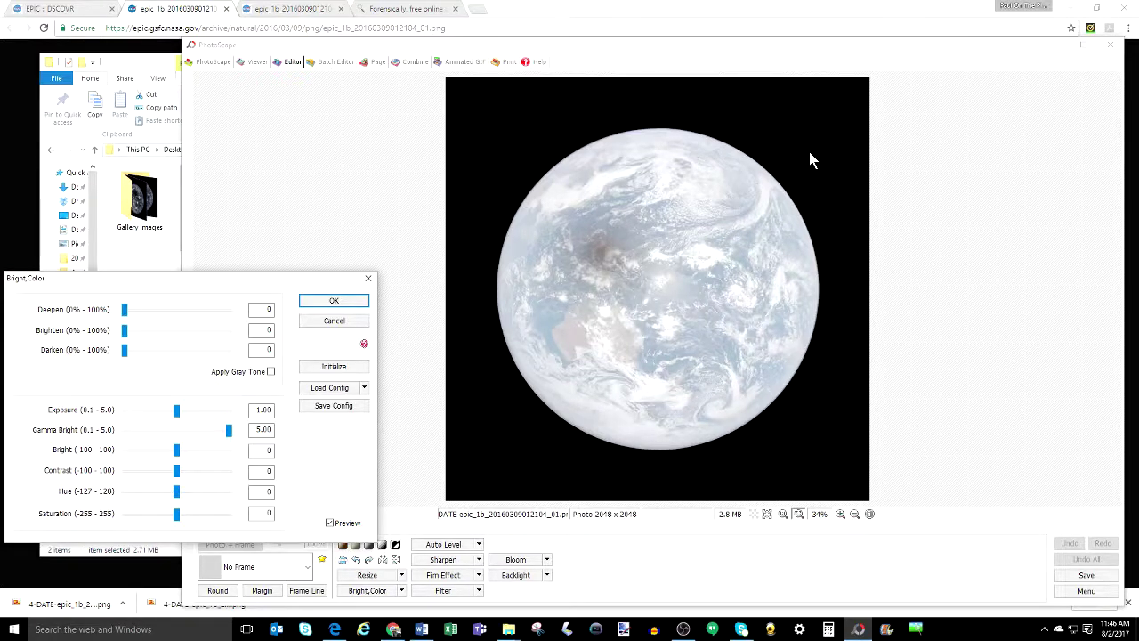
Apply the brightness adjustment, enlarge the image to 100% and inspect the black background around the Earth
{"action": "left_click", "coordinate": [841, 520]}
{"action": "left_click", "coordinate": [334, 300]}
{"action": "left_click", "coordinate": [840, 514]}
{"action": "left_click", "coordinate": [840, 514]}
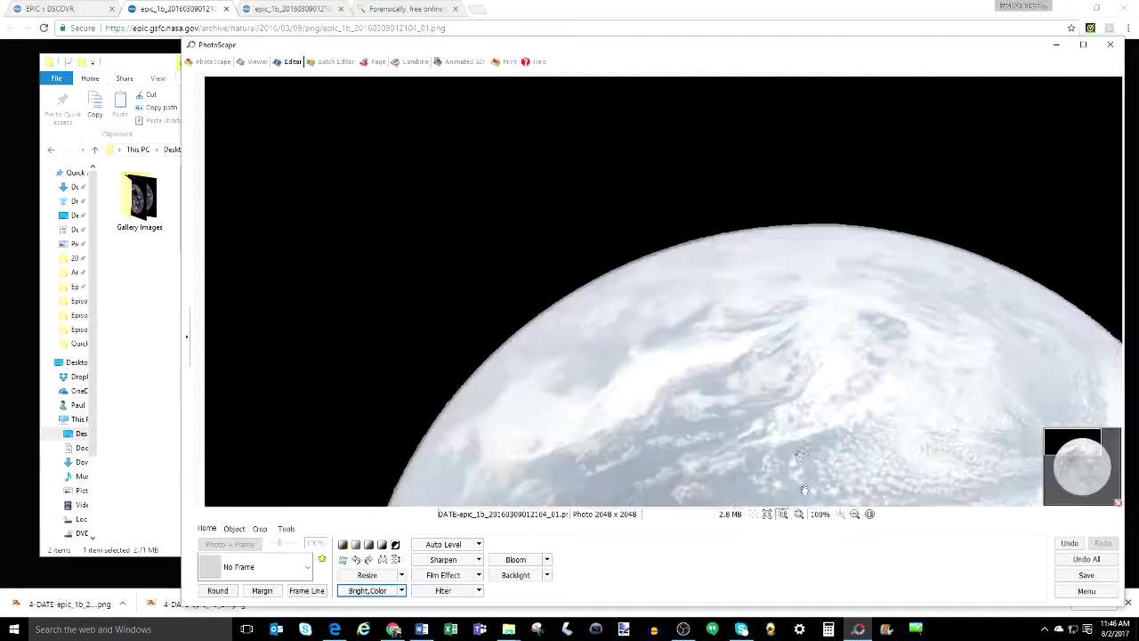
{"action": "left_click_drag", "start_coordinate": [1056, 454], "coordinate": [1075, 521]}
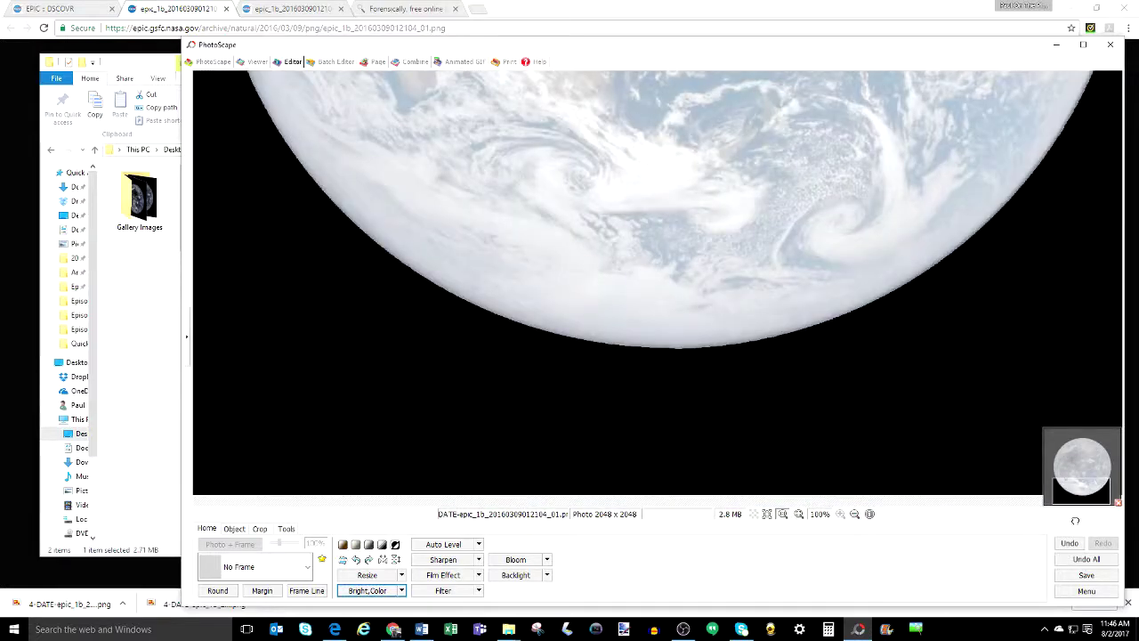